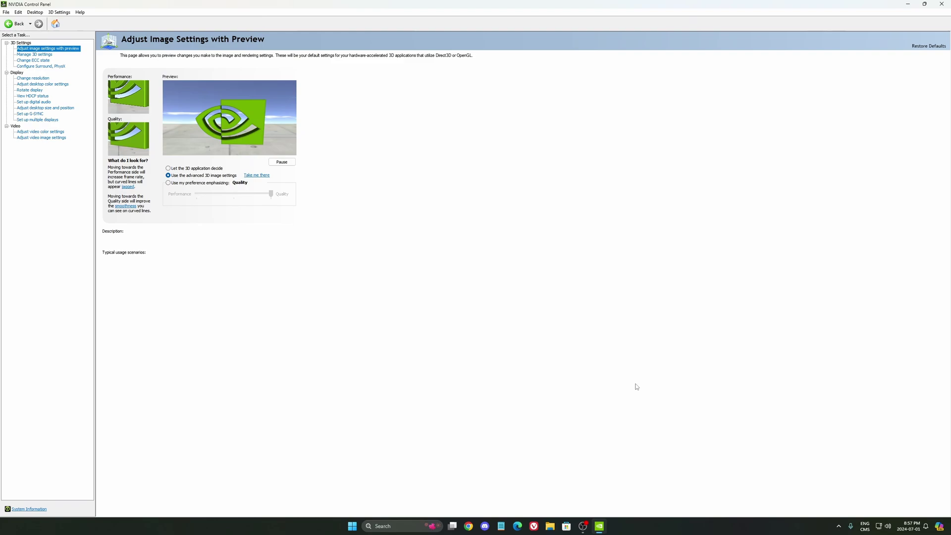
Step: Check the NVIDIA tray icon's quick options, then close the menu and hidden icons without choosing anything
{"action": "left_click", "coordinate": [838, 525]}
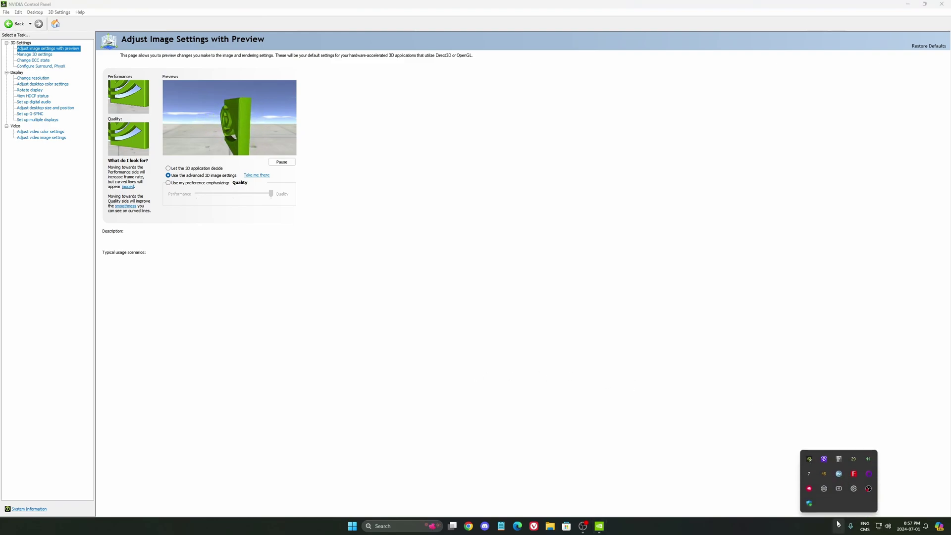
{"action": "right_click", "coordinate": [810, 460]}
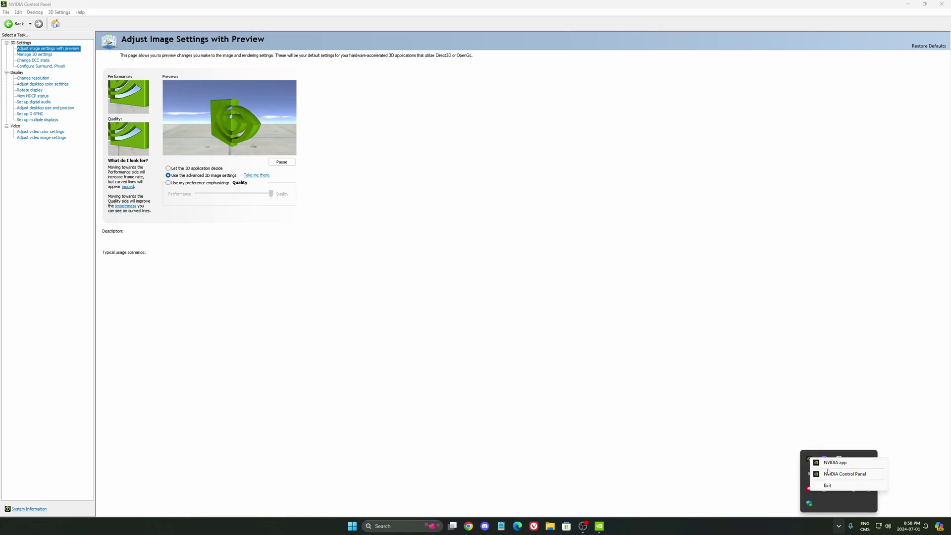
{"action": "left_click", "coordinate": [863, 478]}
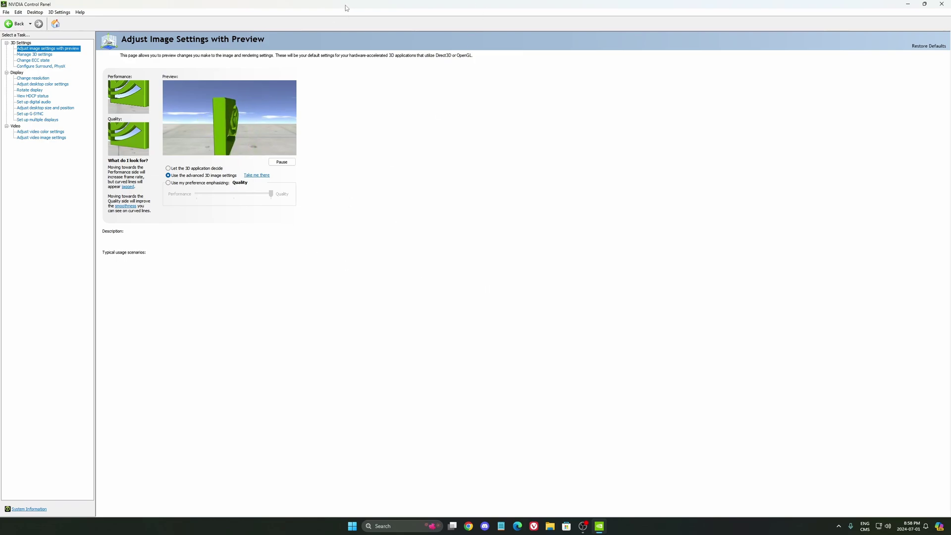
{"action": "left_click", "coordinate": [838, 526]}
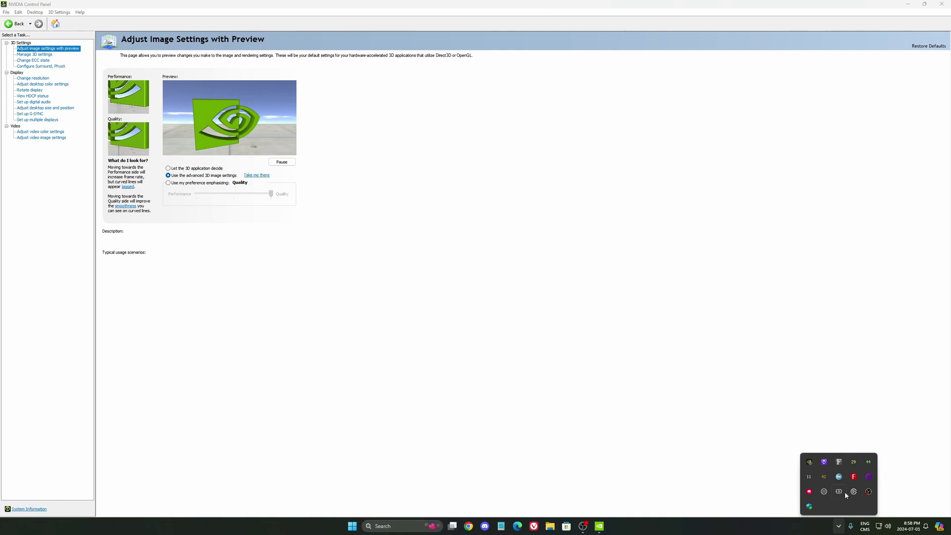
{"action": "left_click", "coordinate": [733, 392]}
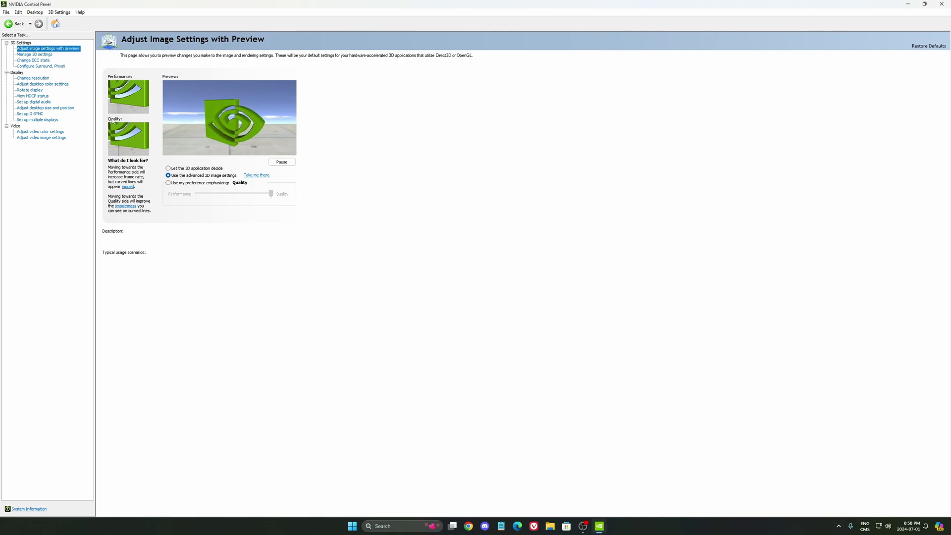
{"action": "left_click", "coordinate": [31, 55]}
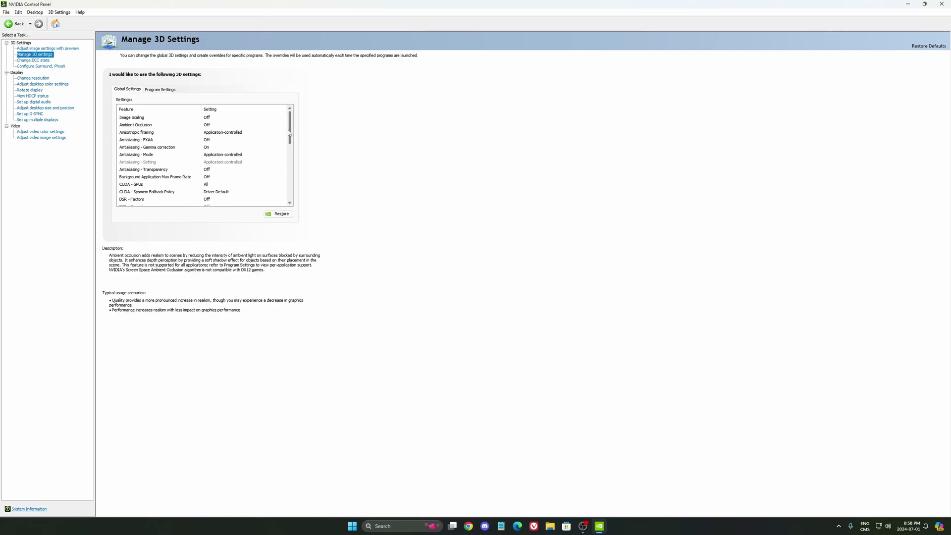
{"action": "scroll", "coordinate": [291, 132], "scroll_direction": "down", "scroll_amount": 1}
{"action": "scroll", "coordinate": [291, 132], "scroll_direction": "down", "scroll_amount": 5}
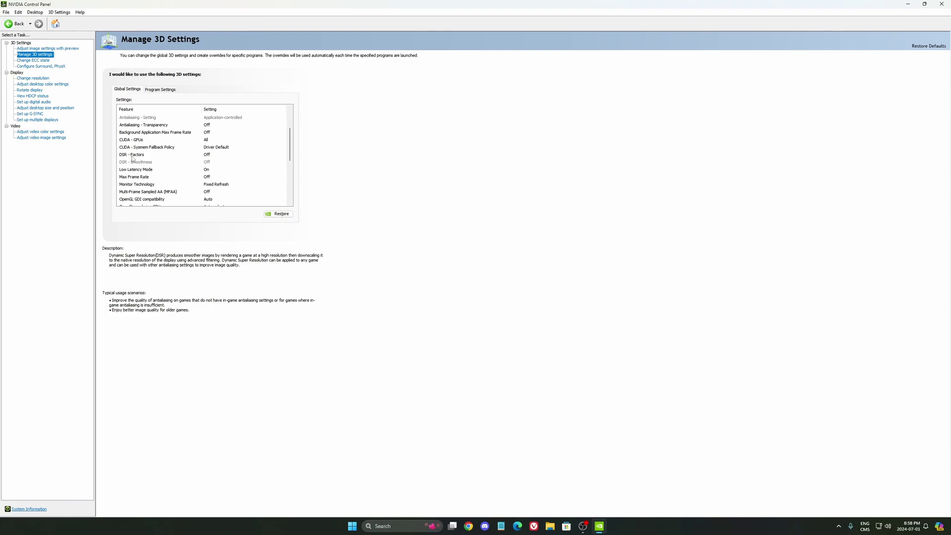
{"action": "left_click", "coordinate": [147, 156]}
{"action": "left_click", "coordinate": [214, 156]}
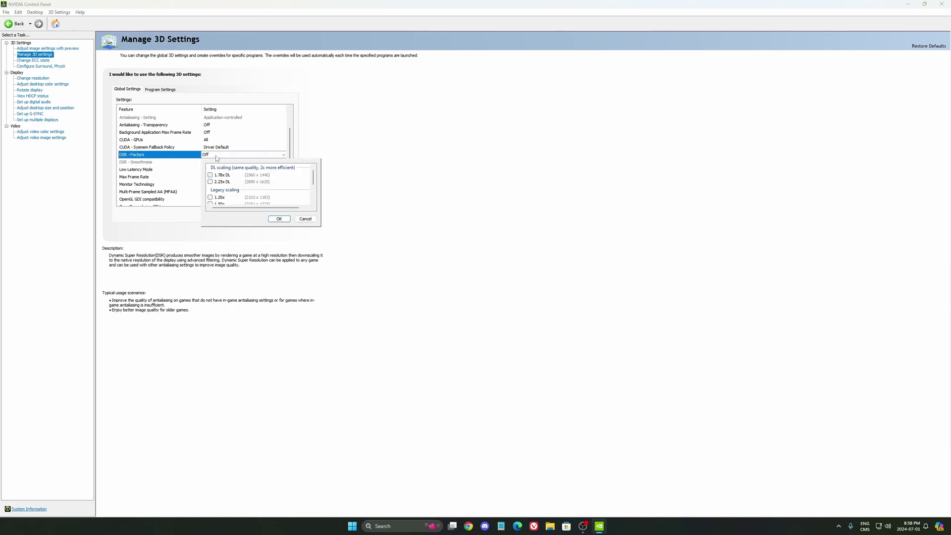
{"action": "left_click_drag", "start_coordinate": [313, 183], "coordinate": [314, 194]}
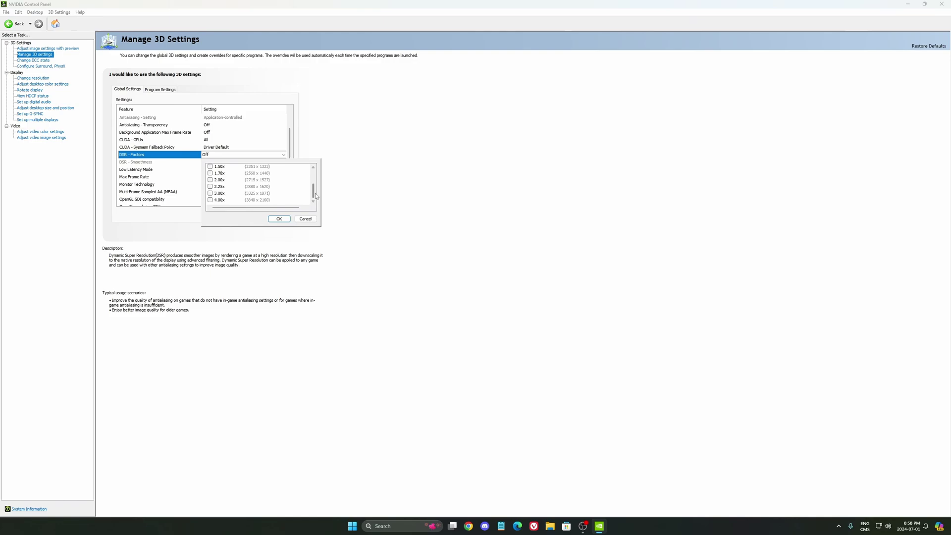
{"action": "scroll", "coordinate": [313, 191], "scroll_direction": "up", "scroll_amount": 3}
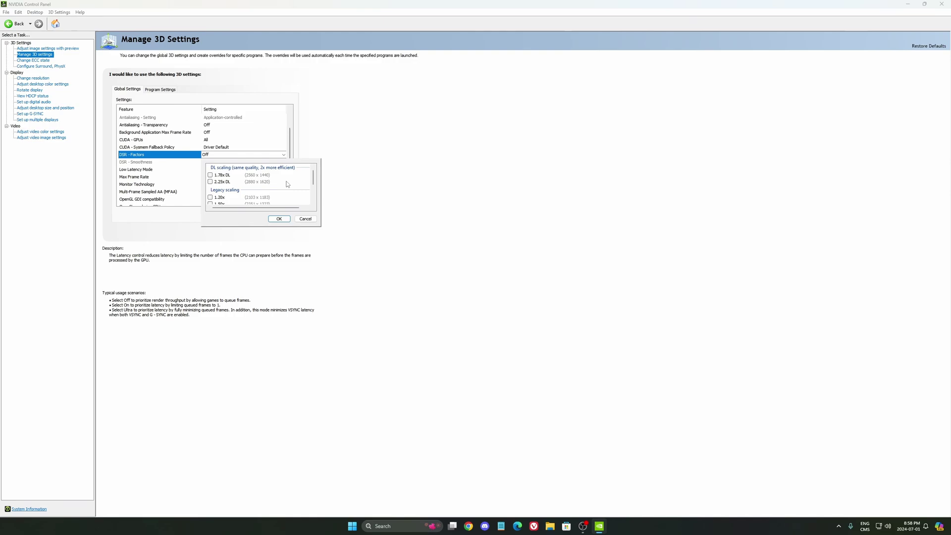
{"action": "left_click", "coordinate": [305, 219]}
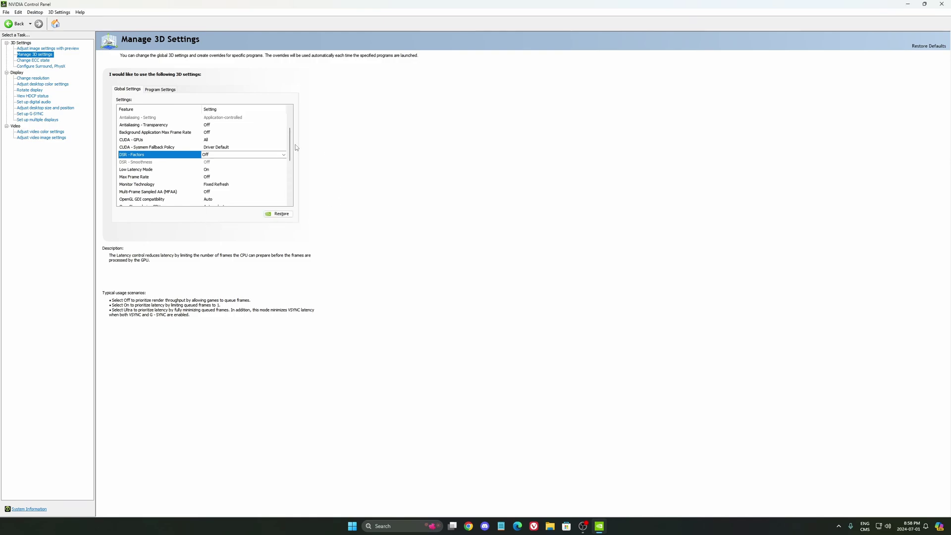
{"action": "scroll", "coordinate": [131, 155], "scroll_direction": "down", "scroll_amount": 1}
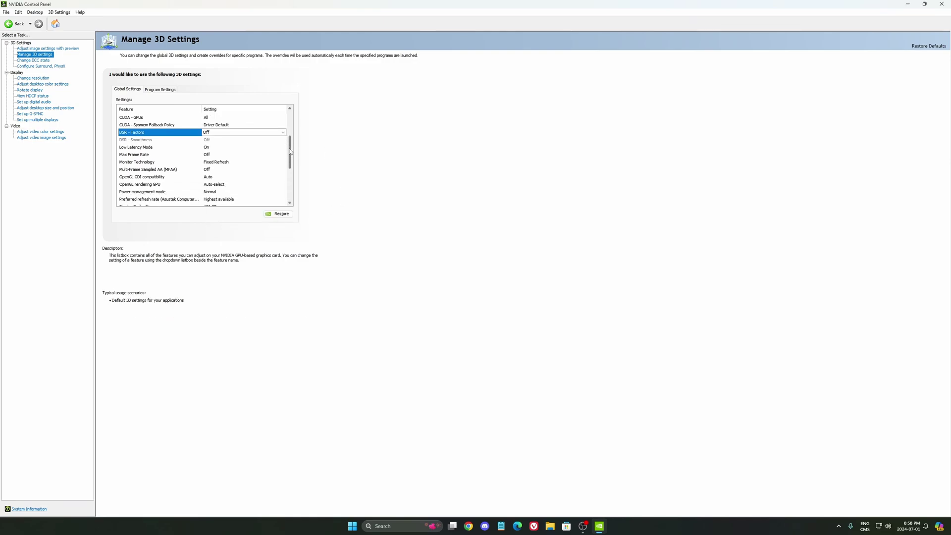
{"action": "left_click", "coordinate": [217, 148]}
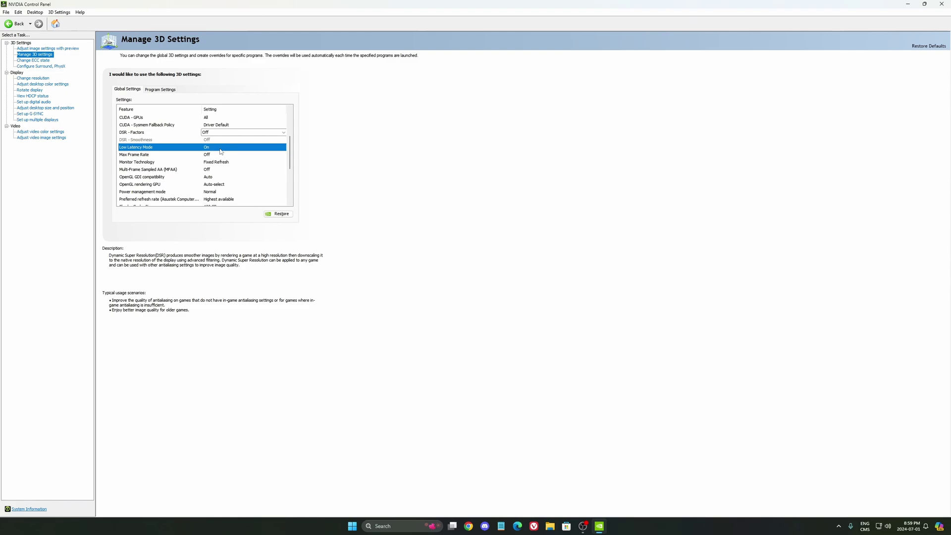
{"action": "left_click", "coordinate": [221, 147]}
{"action": "left_click", "coordinate": [248, 163]}
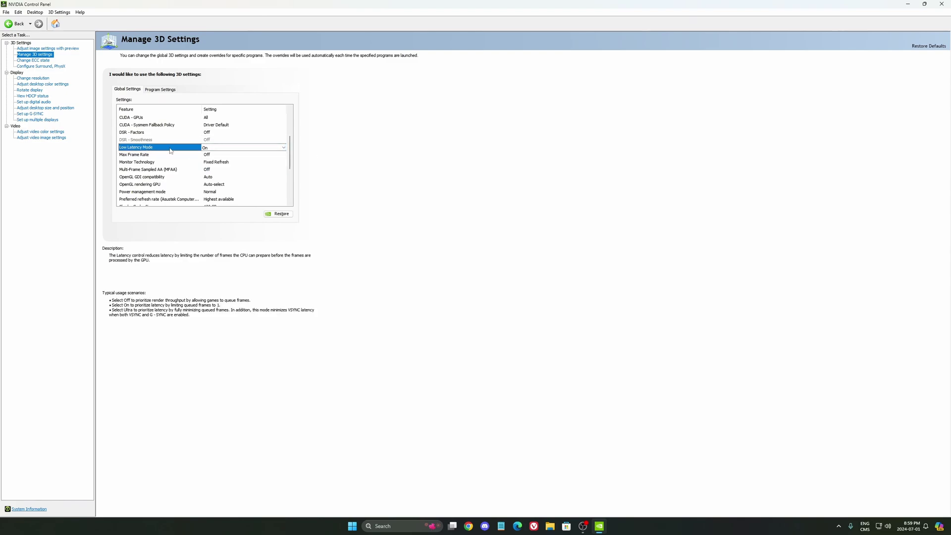
{"action": "left_click_drag", "start_coordinate": [290, 158], "coordinate": [291, 174]}
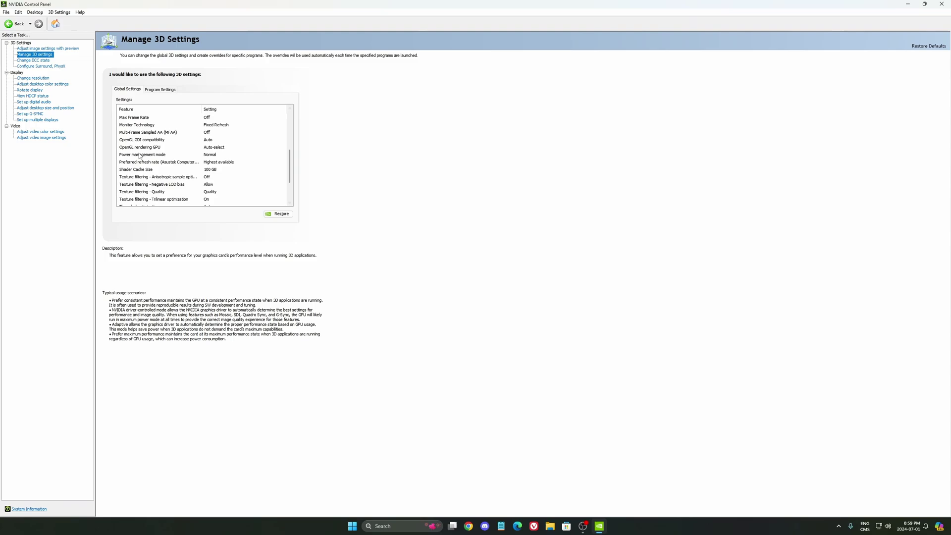
{"action": "left_click", "coordinate": [210, 155]}
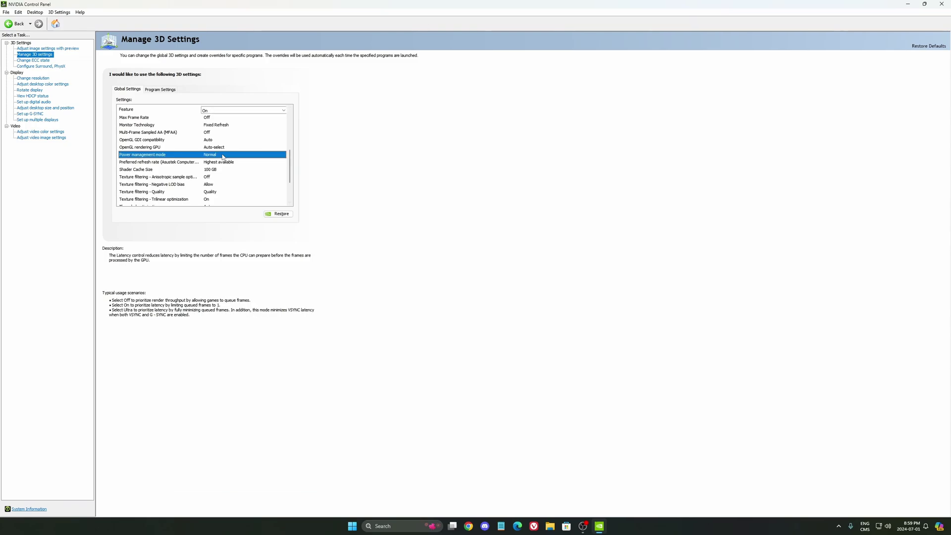
{"action": "left_click", "coordinate": [210, 156]}
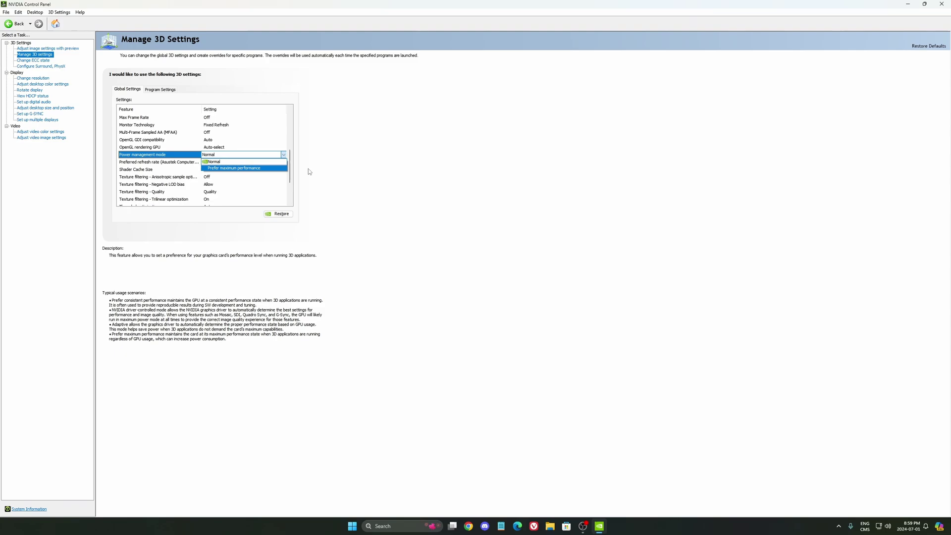
{"action": "left_click", "coordinate": [347, 171]}
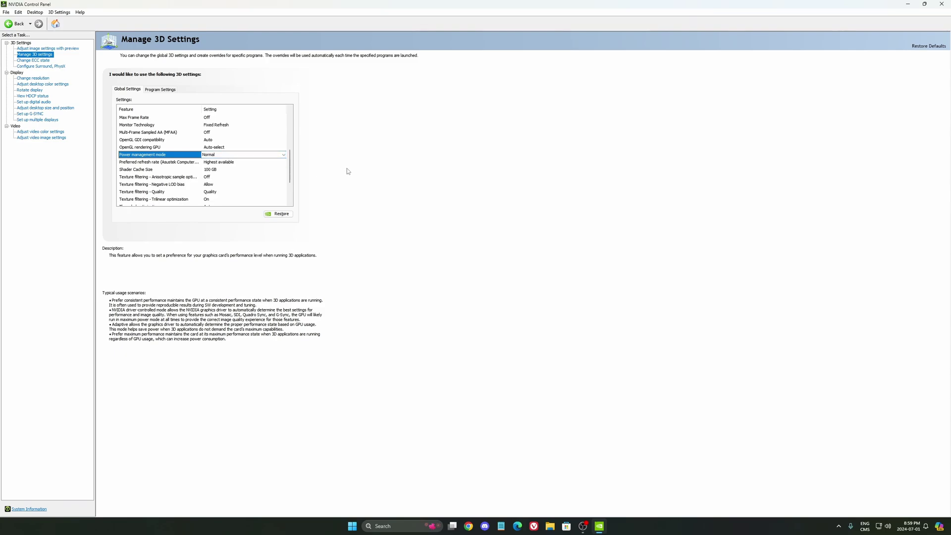
{"action": "left_click", "coordinate": [219, 155]}
{"action": "left_click", "coordinate": [245, 155]}
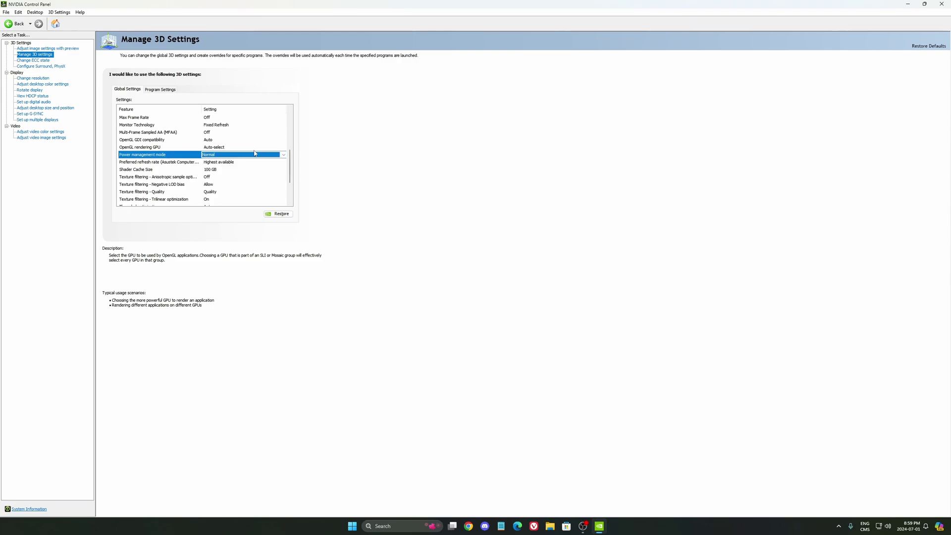
{"action": "left_click", "coordinate": [242, 147]}
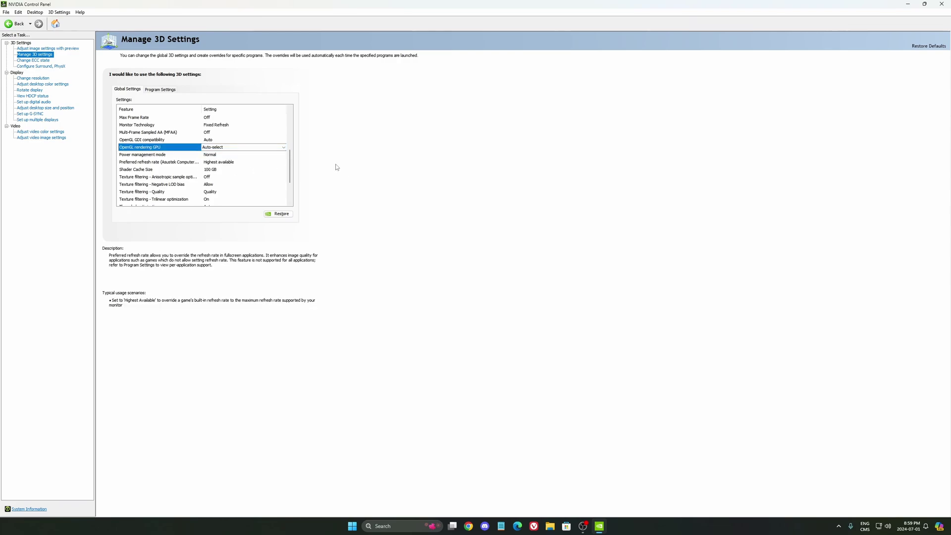
{"action": "left_click", "coordinate": [220, 155]}
{"action": "left_click", "coordinate": [218, 155]}
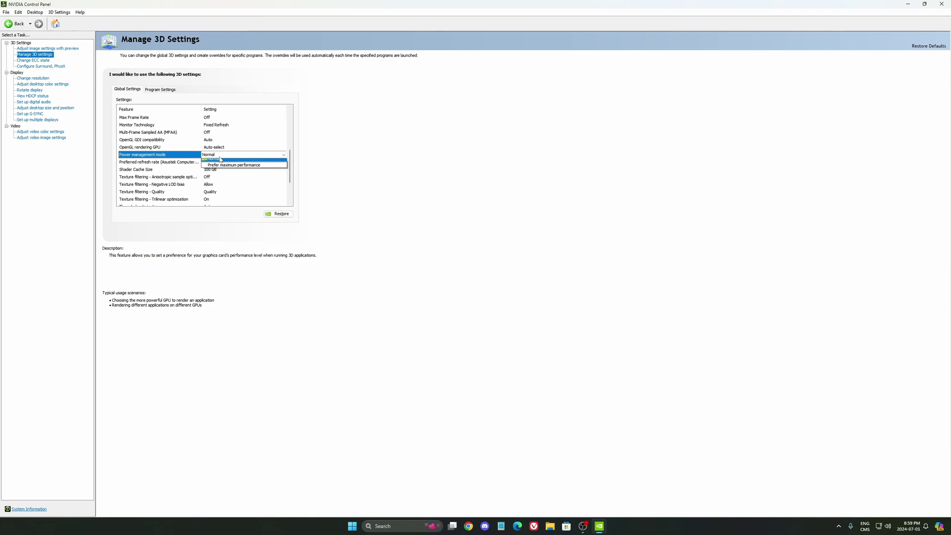
{"action": "left_click", "coordinate": [354, 180]}
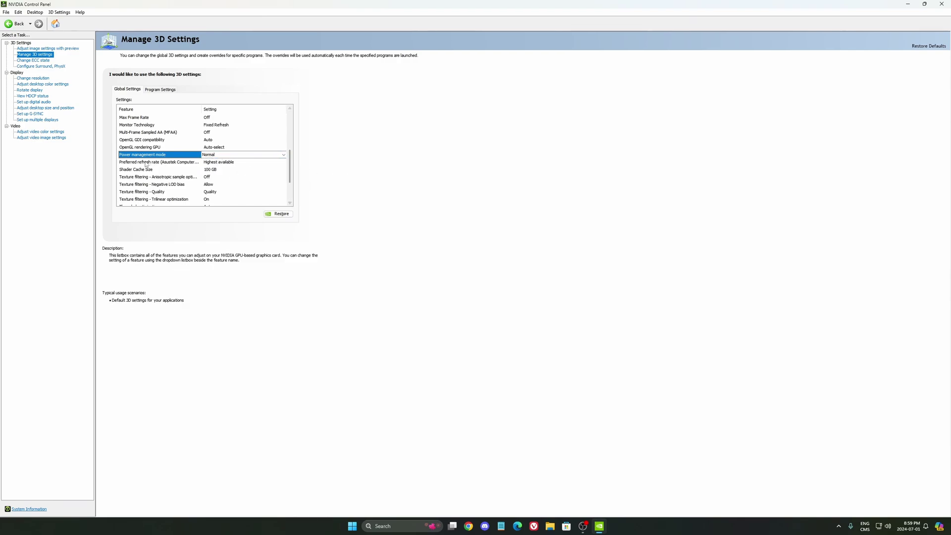
Step: Leave Preferred refresh rate at 'Highest available' and scroll down the global settings list
{"action": "left_click", "coordinate": [224, 165]}
{"action": "left_click", "coordinate": [224, 164]}
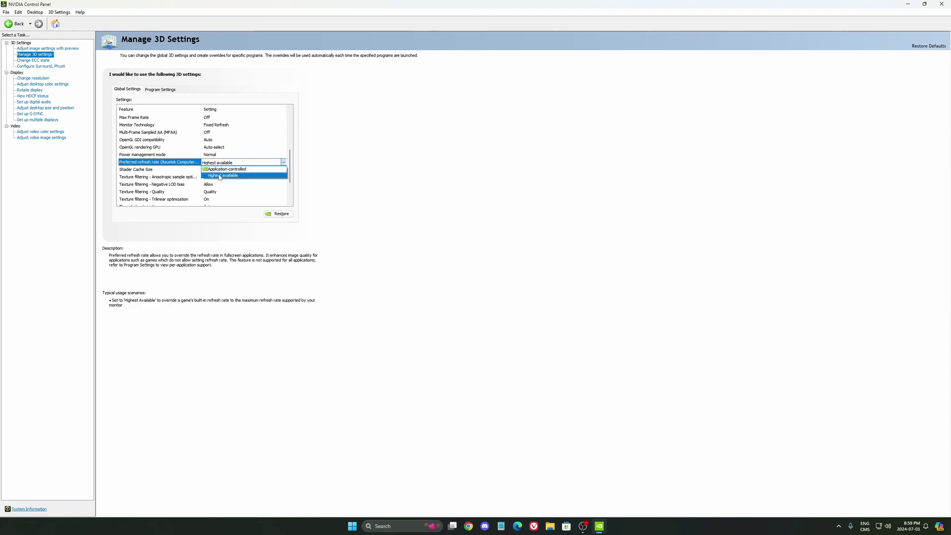
{"action": "left_click", "coordinate": [212, 177]}
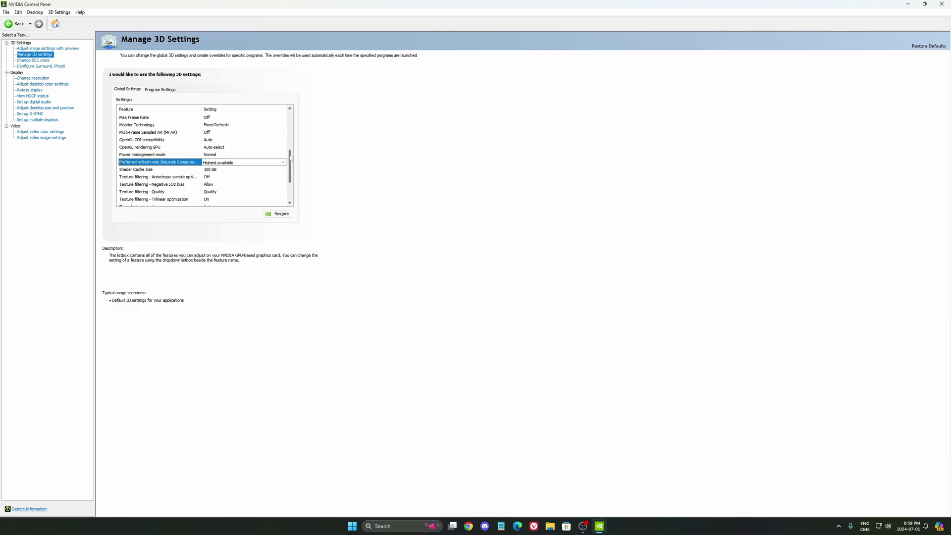
{"action": "scroll", "coordinate": [292, 169], "scroll_direction": "down", "scroll_amount": 2}
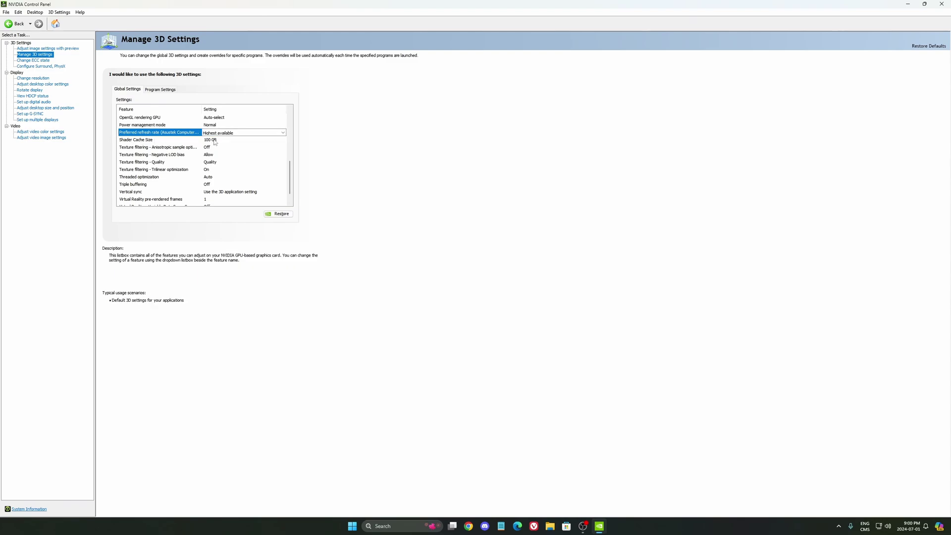
Step: Set Shader Cache Size to 10 GB
{"action": "left_click", "coordinate": [205, 141]}
{"action": "left_click", "coordinate": [211, 140]}
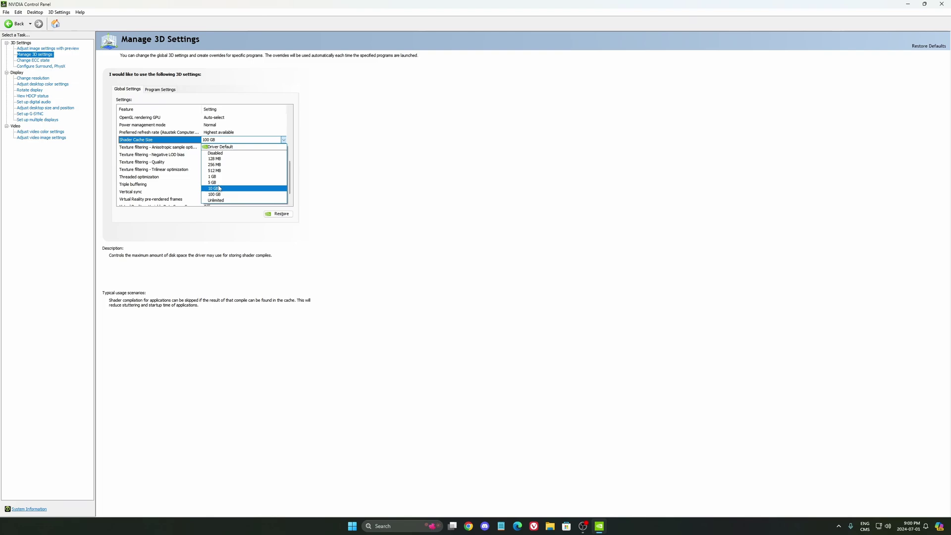
{"action": "left_click", "coordinate": [346, 189]}
{"action": "left_click", "coordinate": [283, 140]}
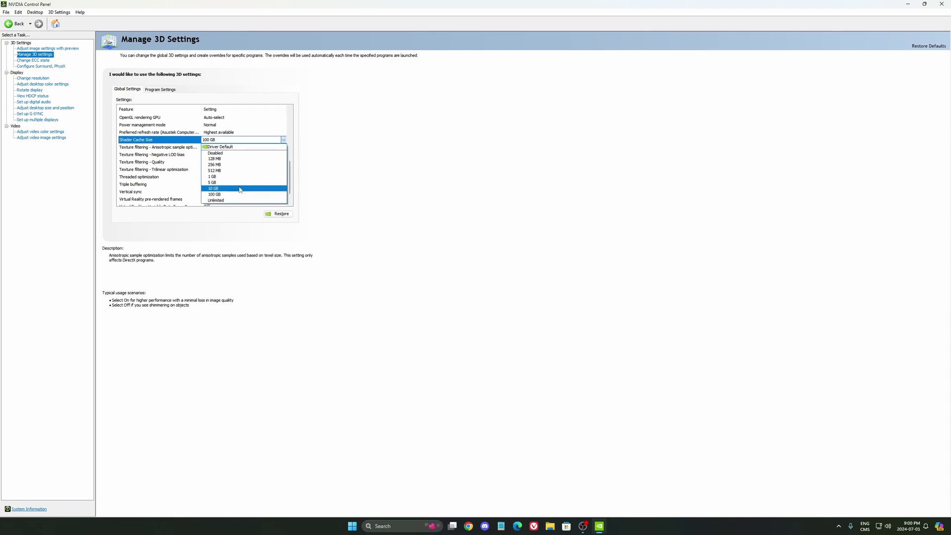
{"action": "left_click", "coordinate": [213, 188]}
Step: Go to the Change ECC state page, answering the Apply Changes prompt
{"action": "scroll", "coordinate": [290, 150], "scroll_direction": "down", "scroll_amount": 5}
{"action": "scroll", "coordinate": [289, 149], "scroll_direction": "down", "scroll_amount": 3}
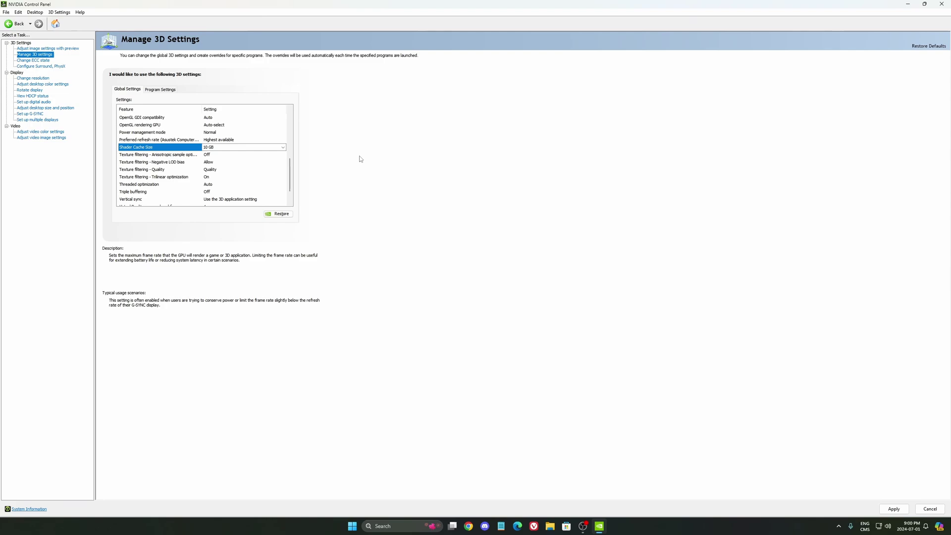
{"action": "scroll", "coordinate": [290, 174], "scroll_direction": "down", "scroll_amount": 1}
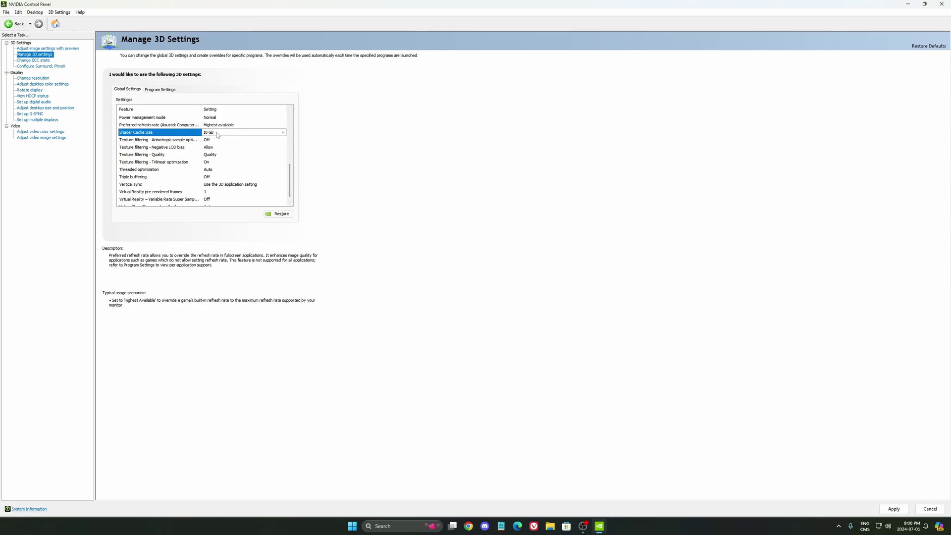
{"action": "scroll", "coordinate": [333, 170], "scroll_direction": "down", "scroll_amount": 1}
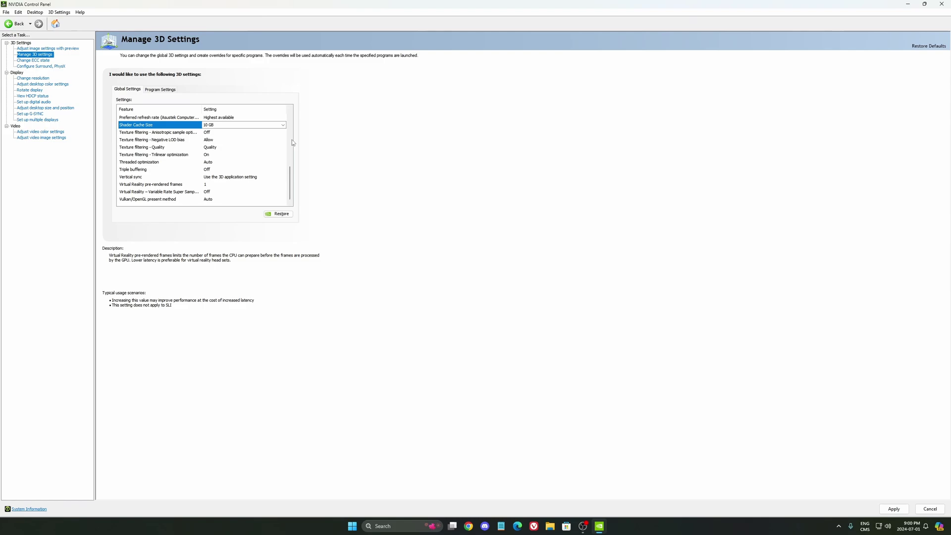
{"action": "left_click", "coordinate": [35, 60]}
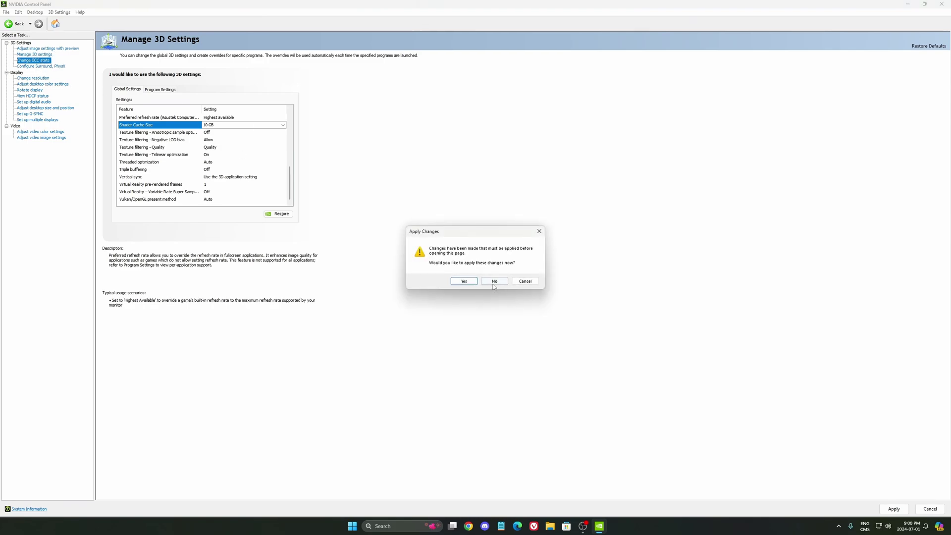
{"action": "left_click", "coordinate": [469, 282]}
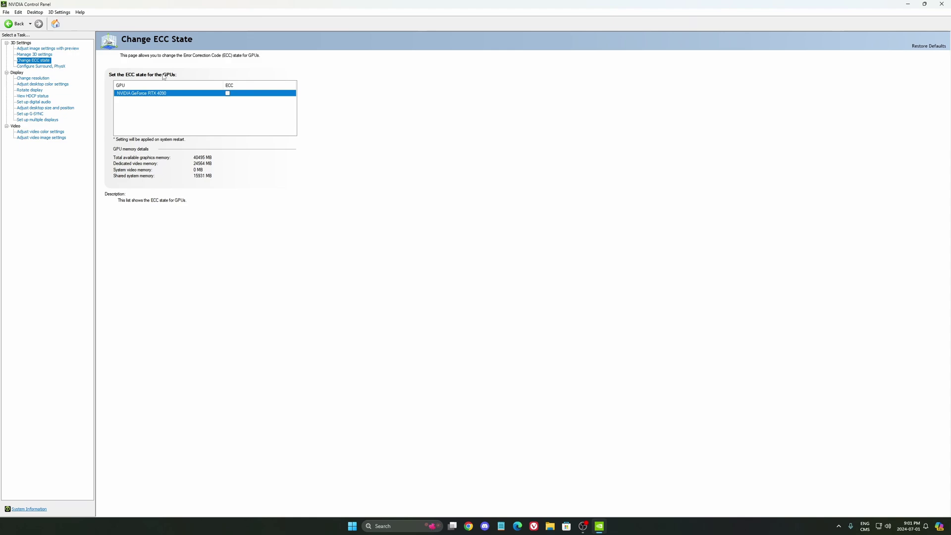
Step: Go to Display > Change resolution for the connected display
{"action": "left_click", "coordinate": [33, 78]}
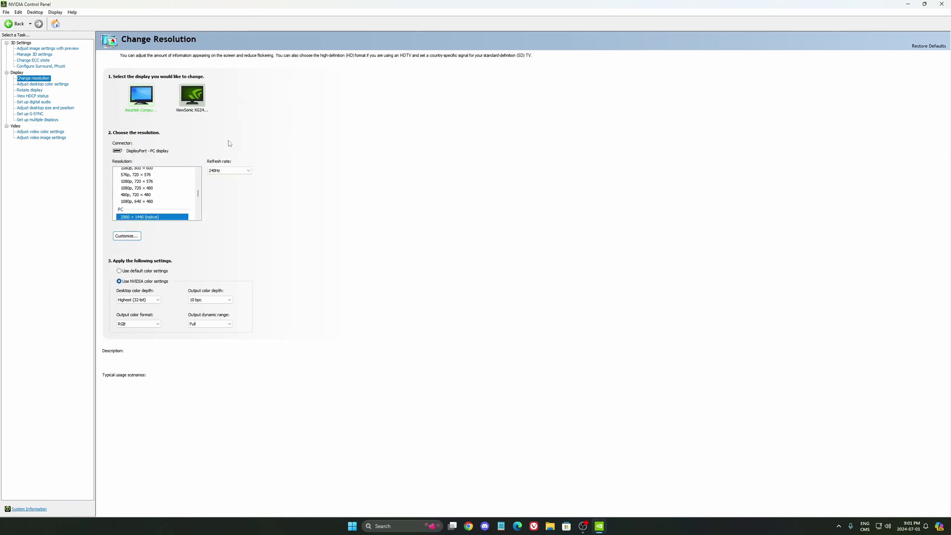
Step: Keep the native 2560 × 1440 resolution with the refresh rate at 240Hz
{"action": "scroll", "coordinate": [193, 192], "scroll_direction": "down", "scroll_amount": 2}
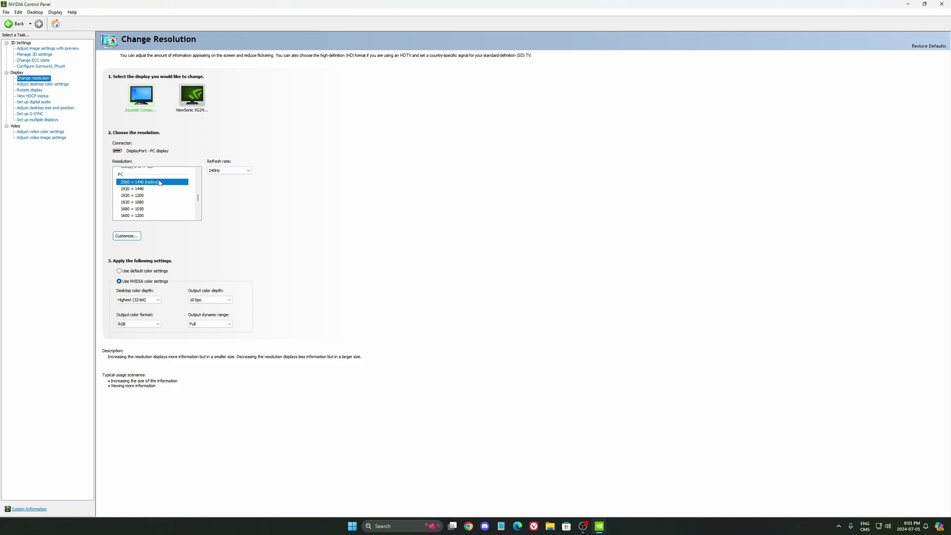
{"action": "left_click", "coordinate": [228, 170]}
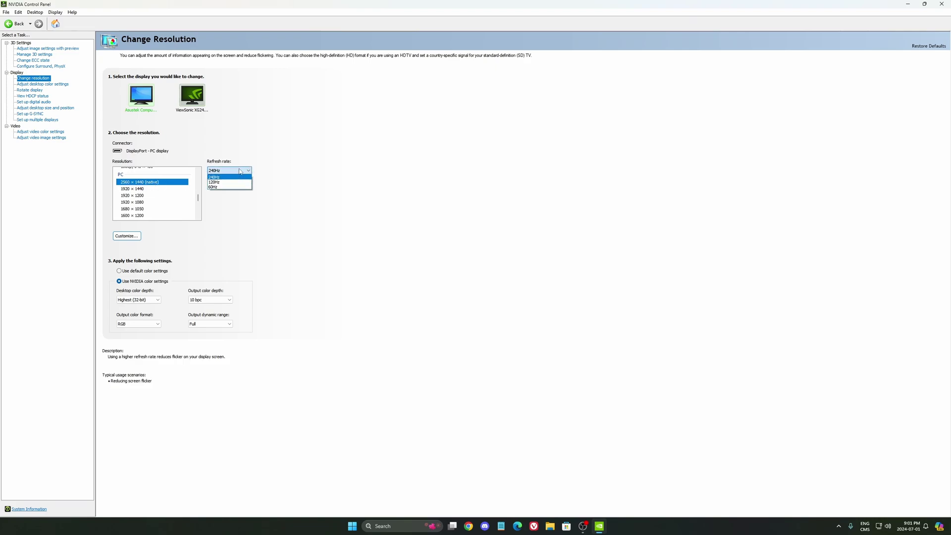
{"action": "left_click", "coordinate": [216, 177]}
{"action": "left_click", "coordinate": [240, 174]}
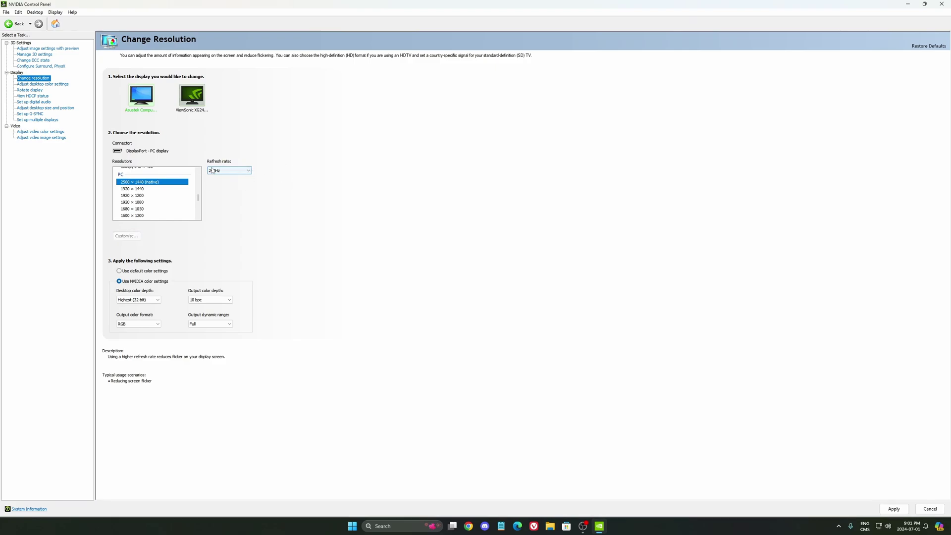
{"action": "left_click", "coordinate": [221, 172]}
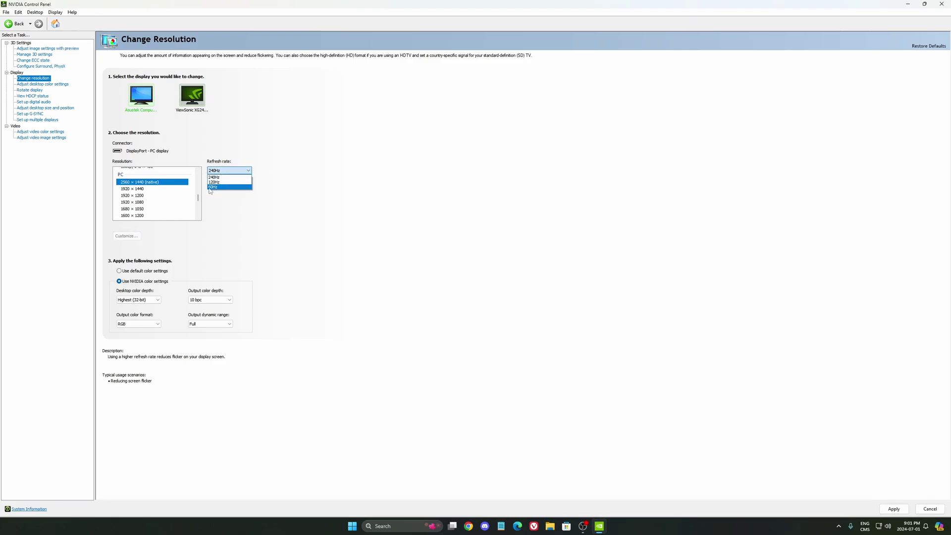
{"action": "left_click", "coordinate": [312, 192]}
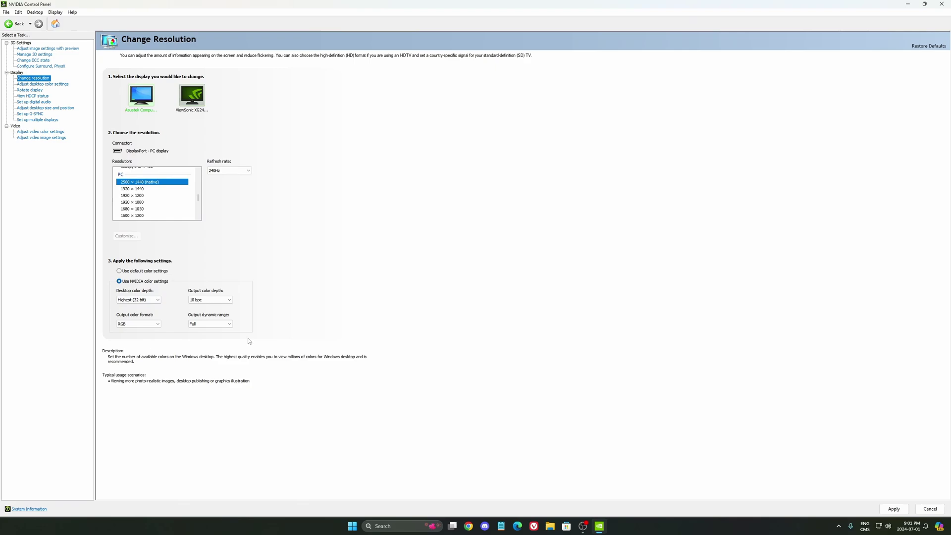
{"action": "left_click", "coordinate": [225, 300]}
{"action": "left_click", "coordinate": [225, 301]}
{"action": "left_click", "coordinate": [197, 300]}
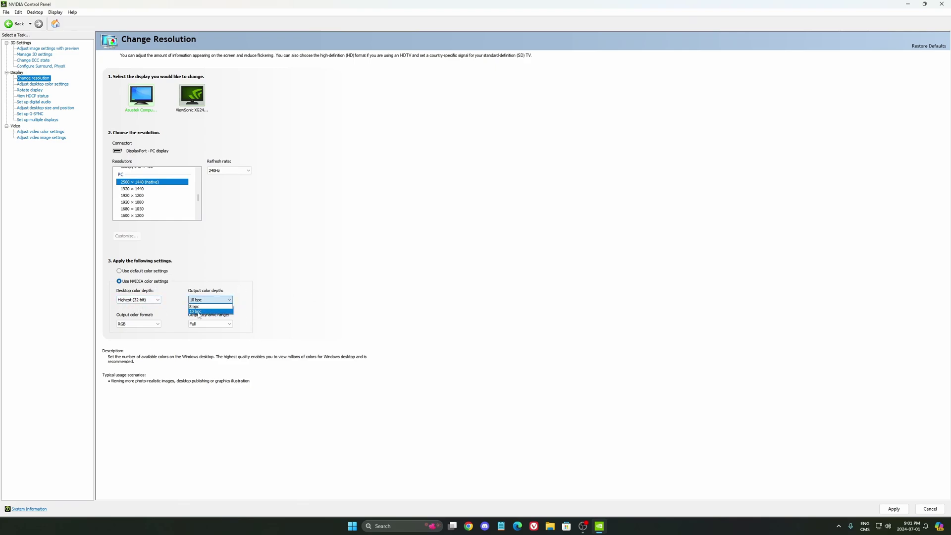
{"action": "left_click", "coordinate": [202, 312]}
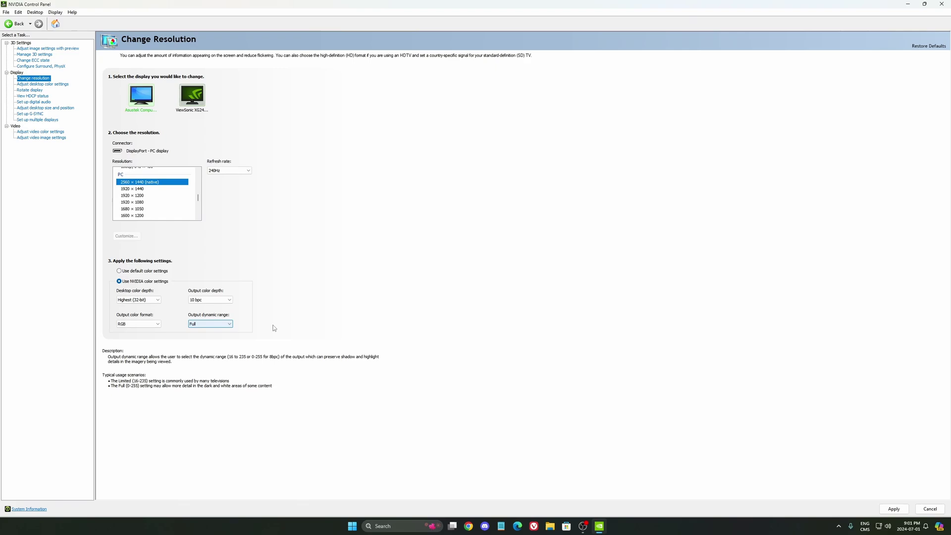
{"action": "left_click", "coordinate": [209, 300]}
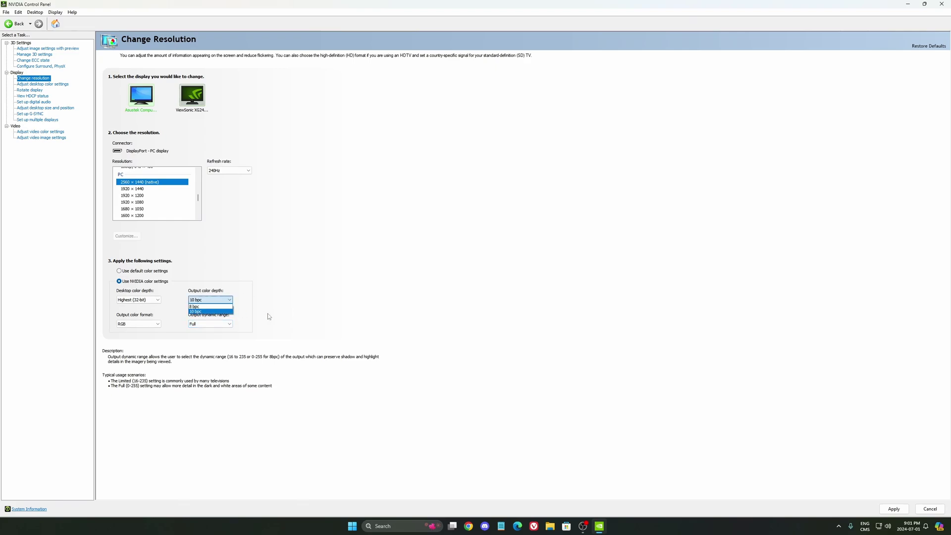
{"action": "left_click", "coordinate": [228, 316]}
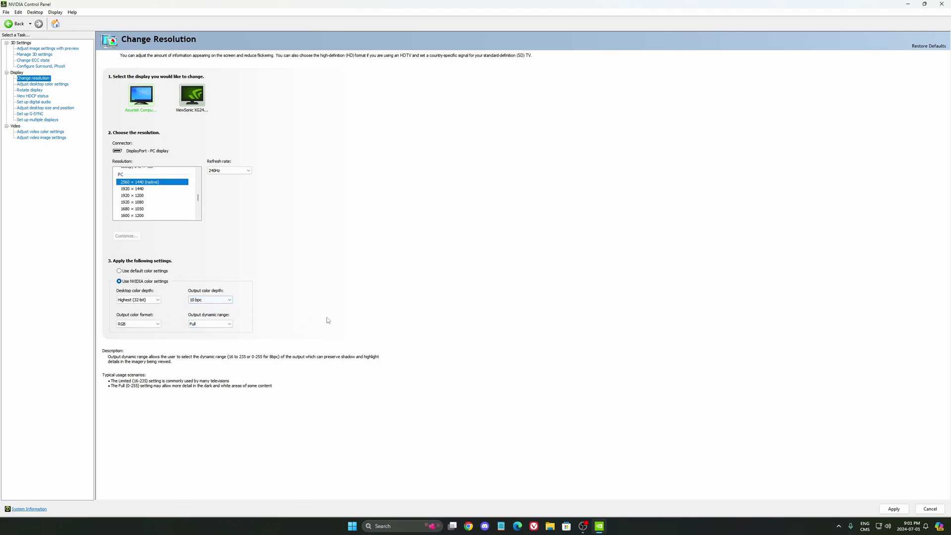
{"action": "left_click", "coordinate": [214, 301]}
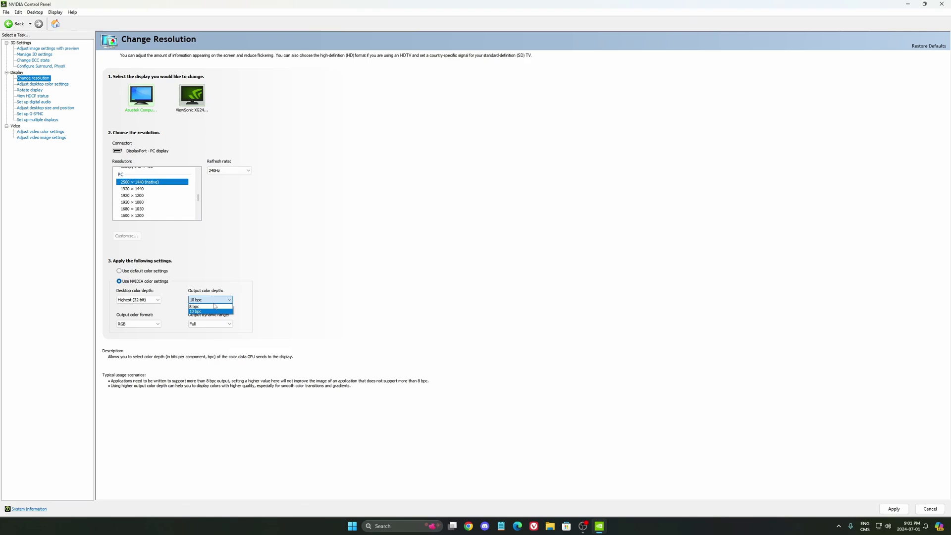
Step: Keep 10 bpc color depth, then enable G-SYNC Compatible for windowed and full screen mode
{"action": "left_click", "coordinate": [215, 311]}
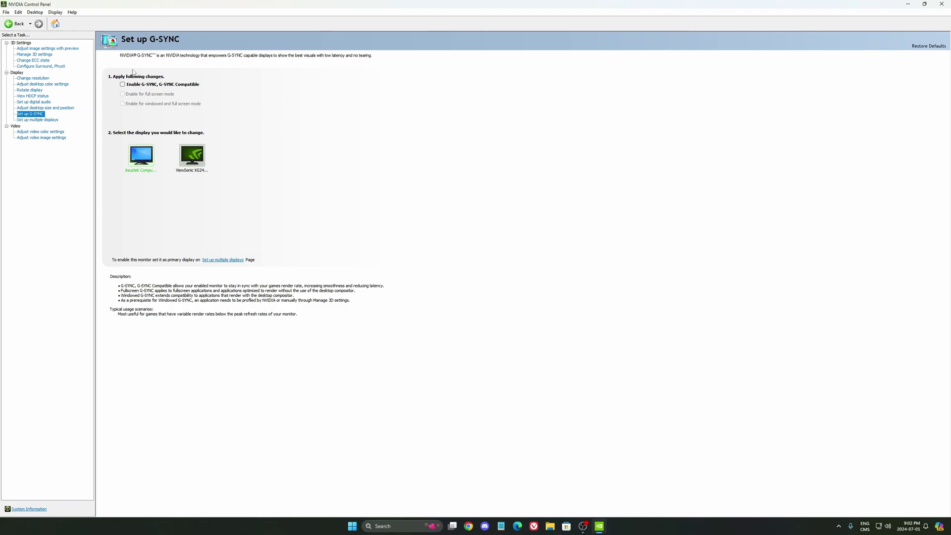
{"action": "left_click", "coordinate": [123, 84]}
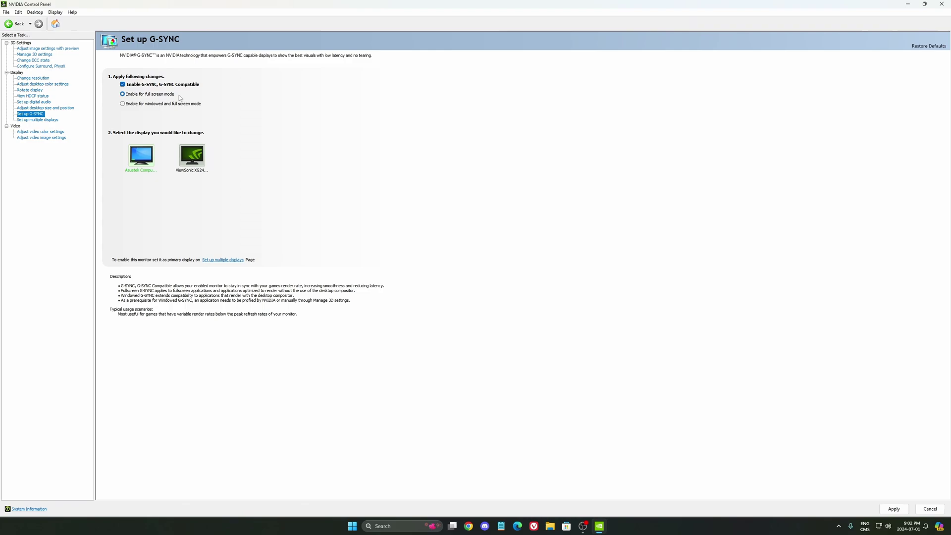
{"action": "left_click", "coordinate": [125, 106]}
Step: Untick 'Enable G-SYNC, G-SYNC Compatible' so G-SYNC is turned off again
{"action": "left_click", "coordinate": [122, 84]}
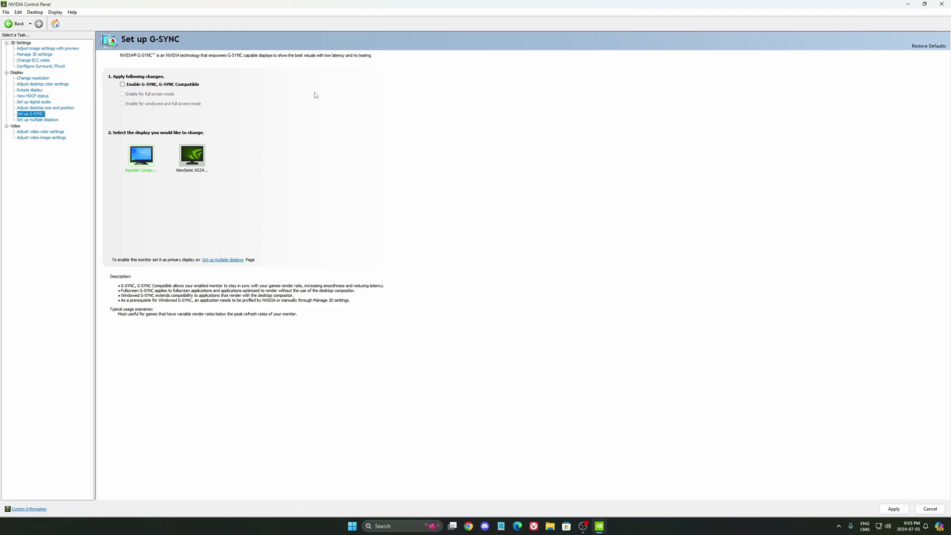